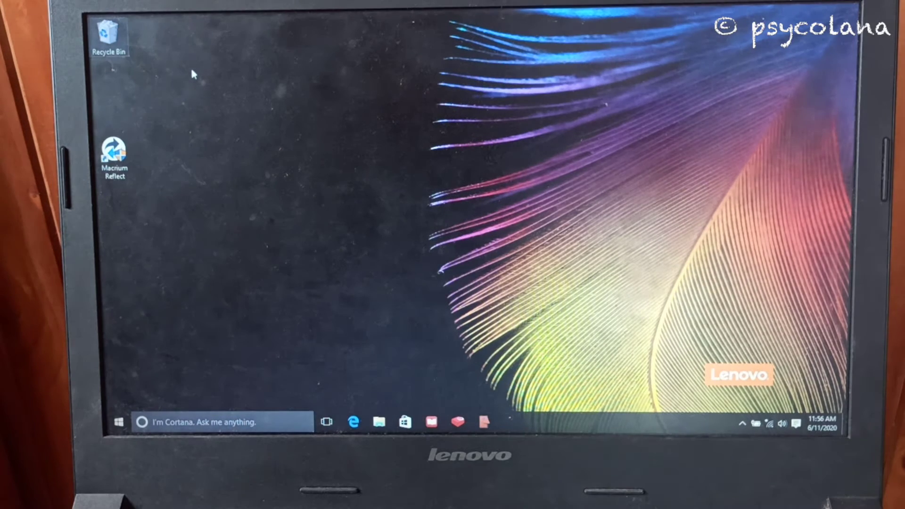
# Step: Empty the Recycle Bin to permanently delete the Macrium Software folder, then view This PC's properties
pyautogui.rightClick(121, 55)
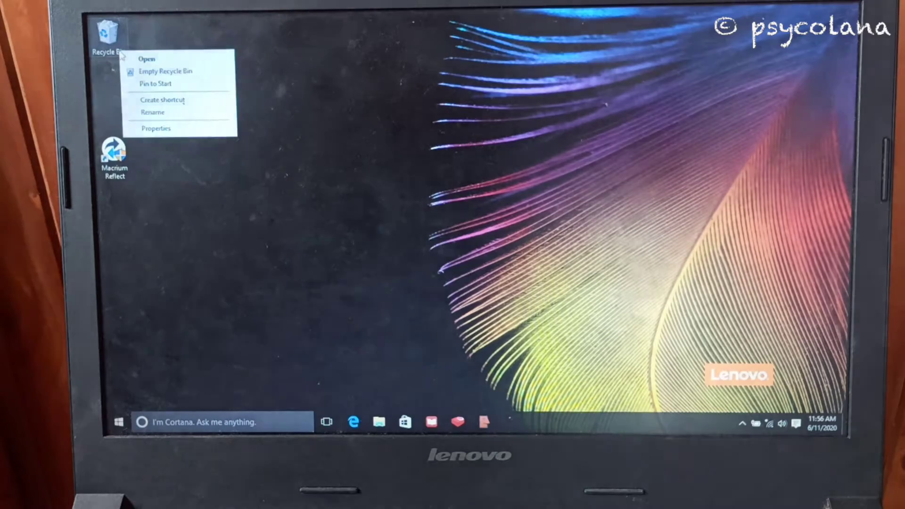
pyautogui.click(153, 71)
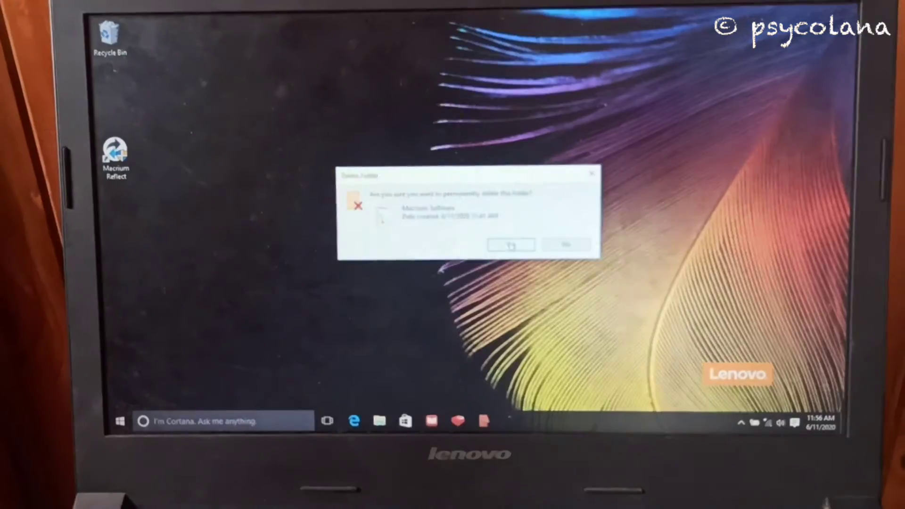
pyautogui.click(513, 246)
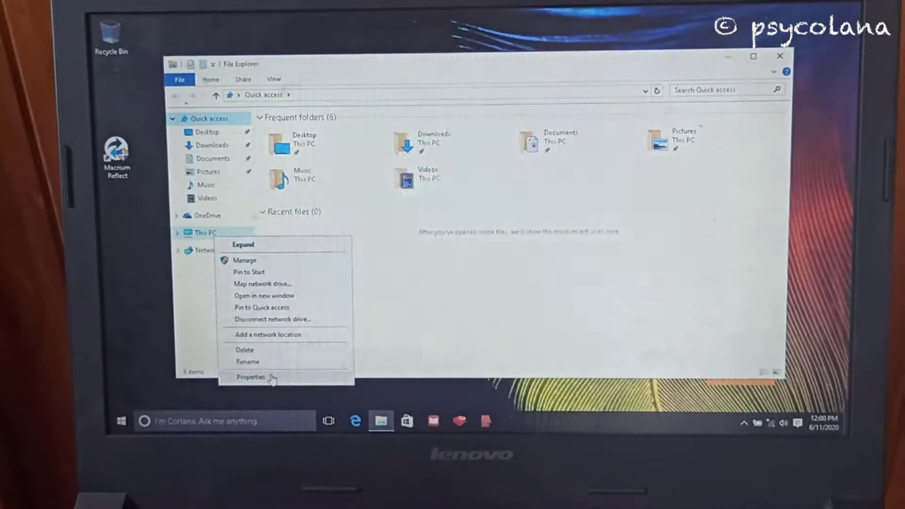
pyautogui.click(251, 377)
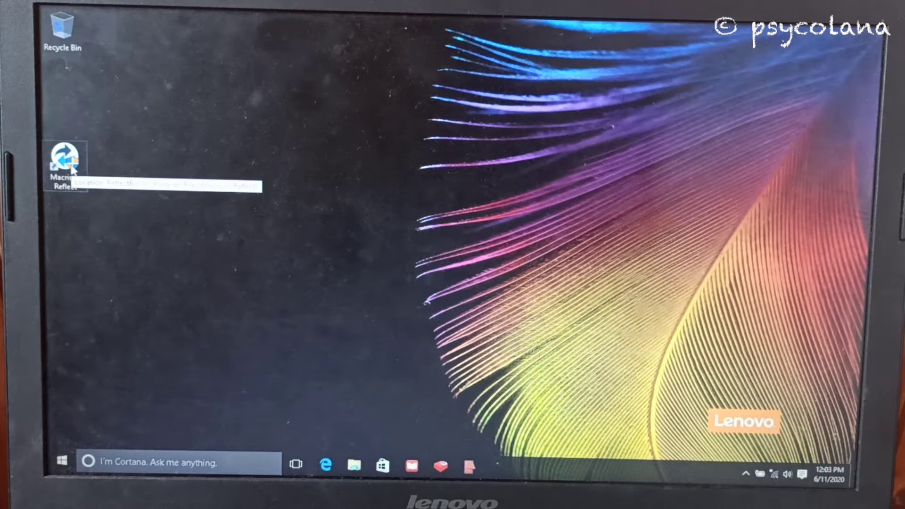
# Step: Launch Macrium Reflect as administrator and begin cloning GPT Disk 1
pyautogui.rightClick(91, 169)
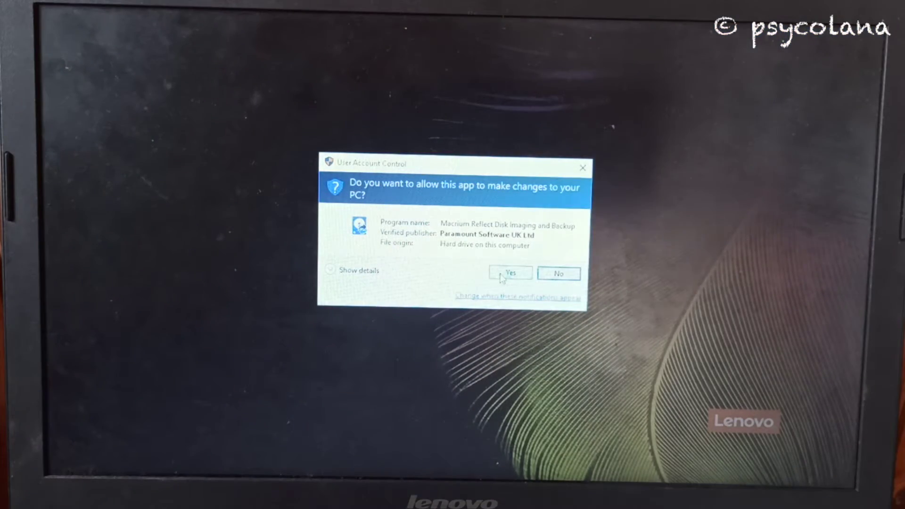
pyautogui.click(501, 278)
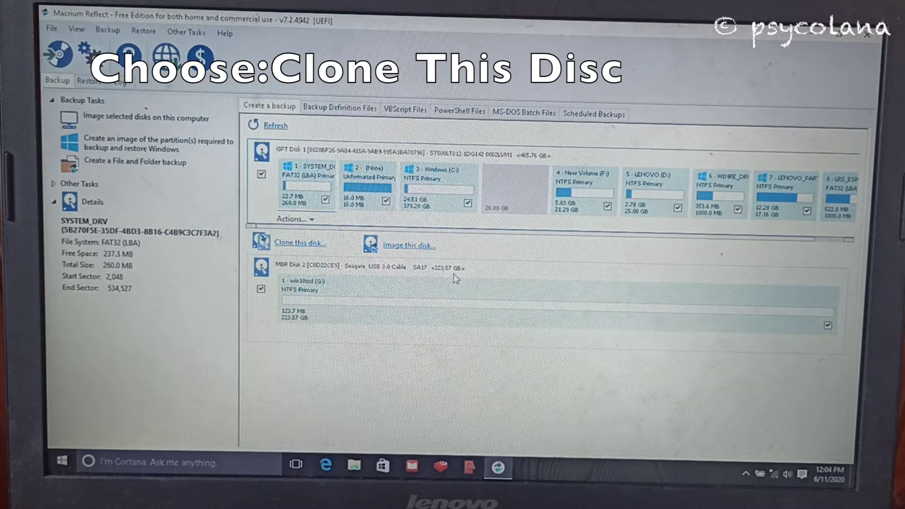
pyautogui.click(301, 244)
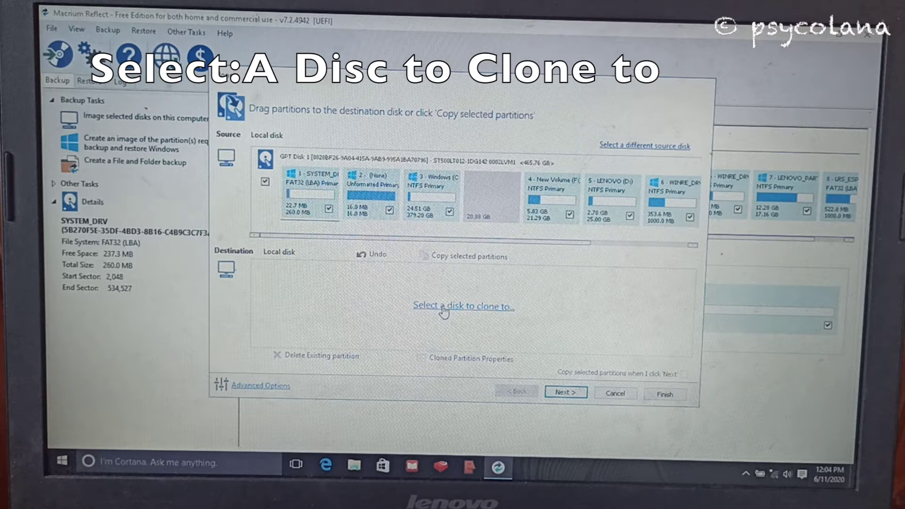
# Step: Set the 223.57 GB Seagate USB disk as destination and copy partitions 1, 2 and Windows onto it
pyautogui.click(443, 309)
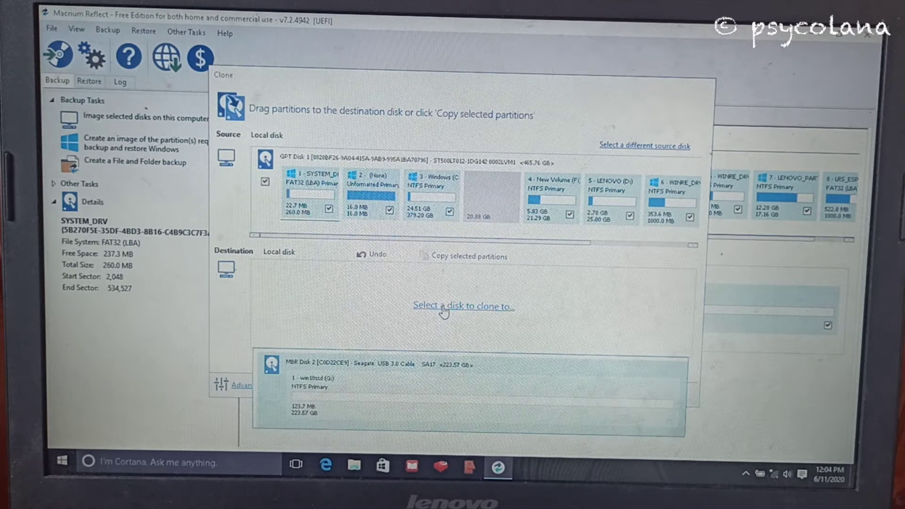
pyautogui.click(347, 409)
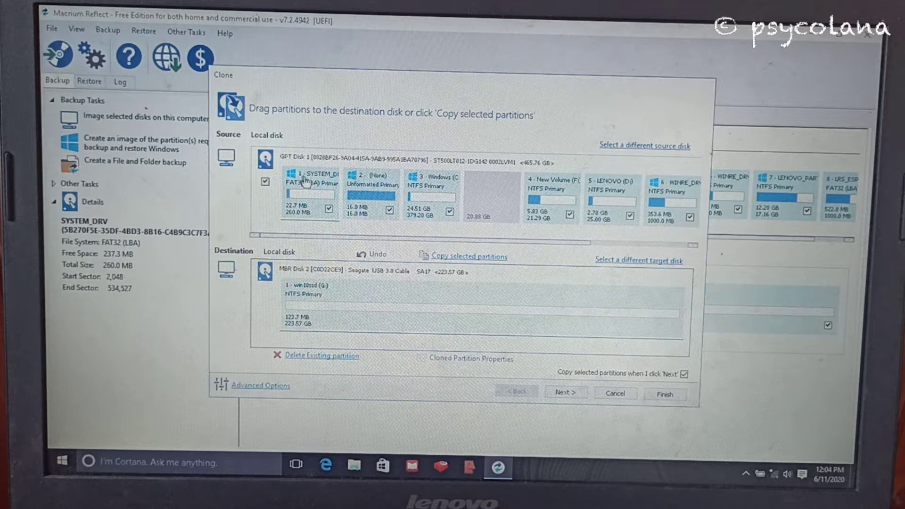
pyautogui.moveTo(305, 181); pyautogui.dragTo(314, 228)
pyautogui.moveTo(300, 294); pyautogui.dragTo(300, 291)
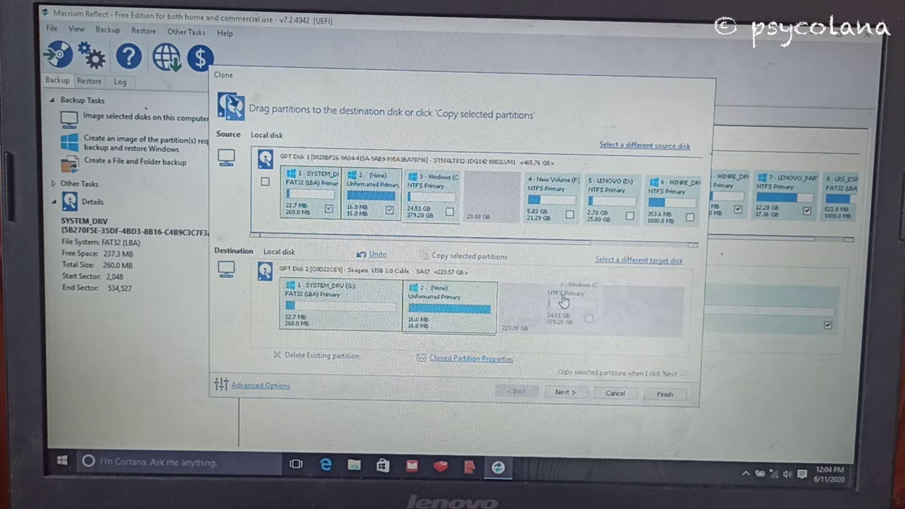
pyautogui.moveTo(564, 300); pyautogui.dragTo(564, 302)
pyautogui.click(489, 361)
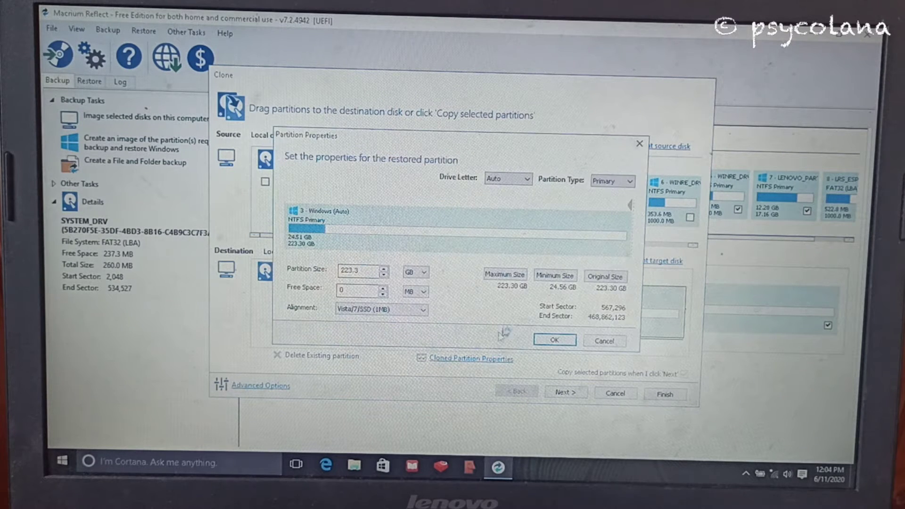
# Step: Shrink the cloned Windows partition to about 100.94 GB, leaving roughly 122 GB free
pyautogui.moveTo(634, 230); pyautogui.dragTo(450, 229)
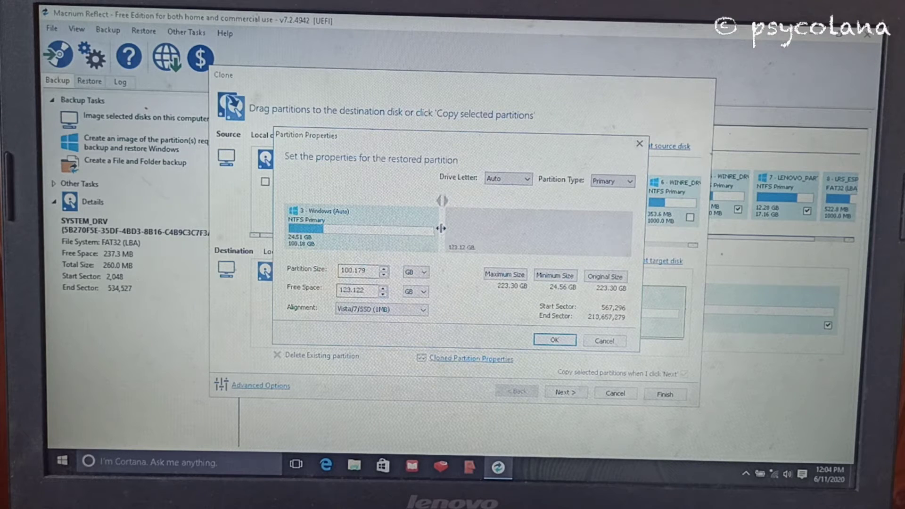
pyautogui.moveTo(440, 228); pyautogui.dragTo(439, 228)
pyautogui.moveTo(442, 228); pyautogui.dragTo(452, 227)
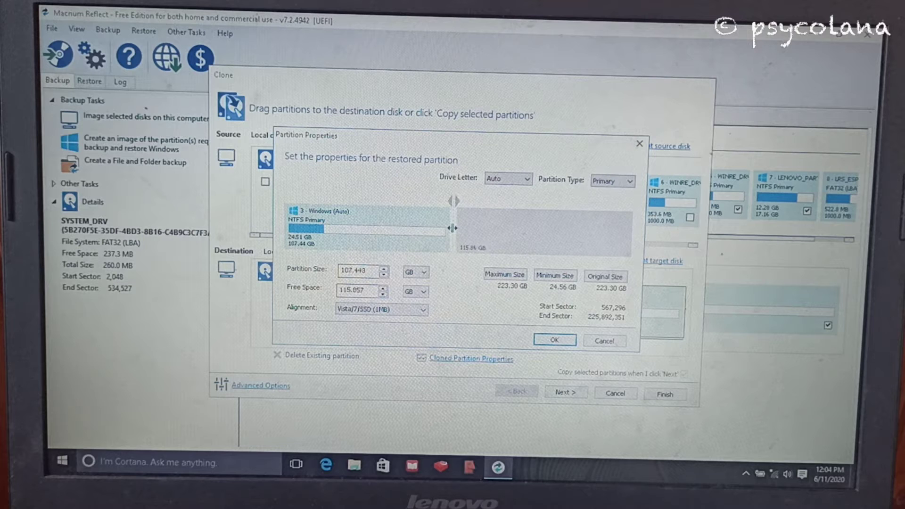
pyautogui.moveTo(450, 228); pyautogui.dragTo(447, 227)
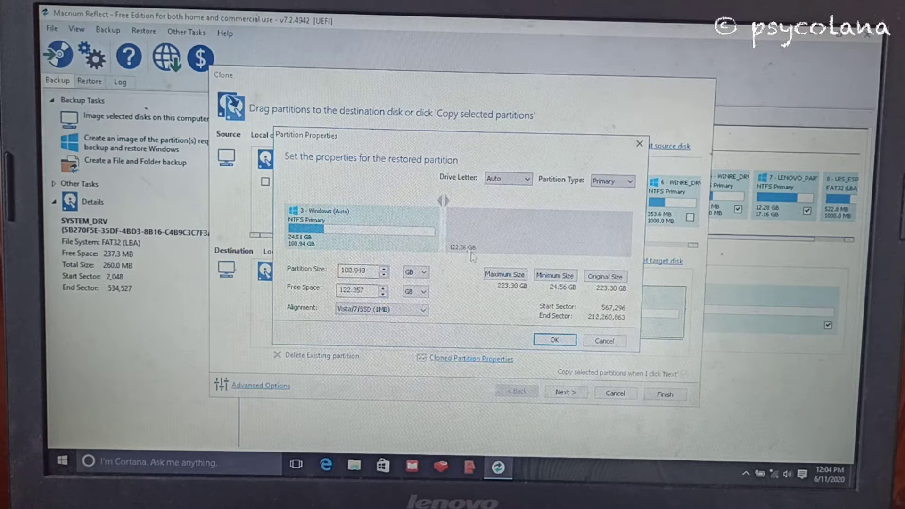
# Step: Confirm the Windows size and copy partitions 6 WINRE_DRV, 7 LENOVO_P and 8 LRS_ESP to the SSD
pyautogui.click(554, 341)
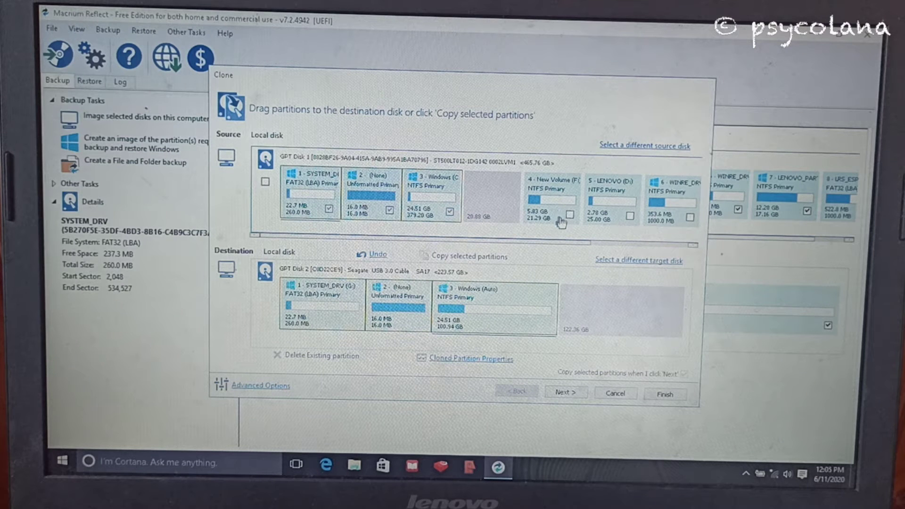
pyautogui.moveTo(580, 247)
pyautogui.mouseDown()
pyautogui.moveTo(605, 198)
pyautogui.moveTo(583, 309)
pyautogui.mouseUp()
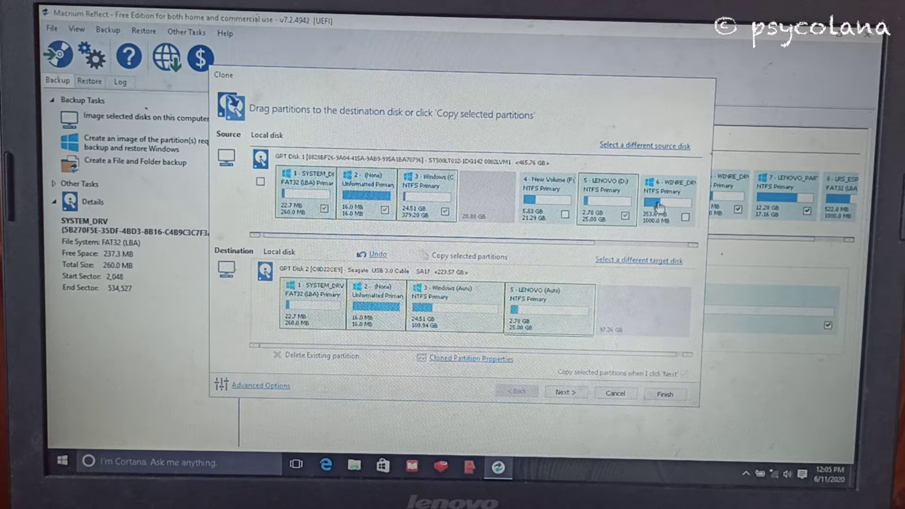
pyautogui.moveTo(659, 205); pyautogui.dragTo(624, 313)
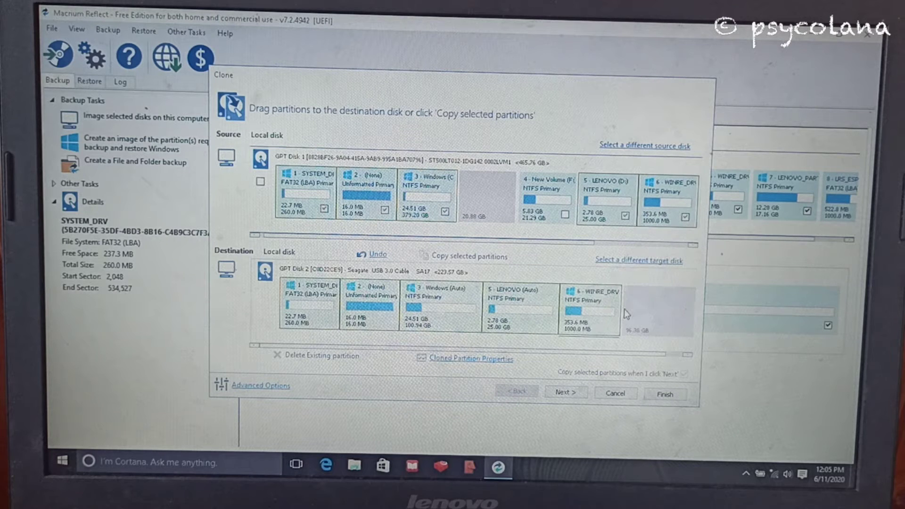
pyautogui.moveTo(587, 244); pyautogui.dragTo(623, 247)
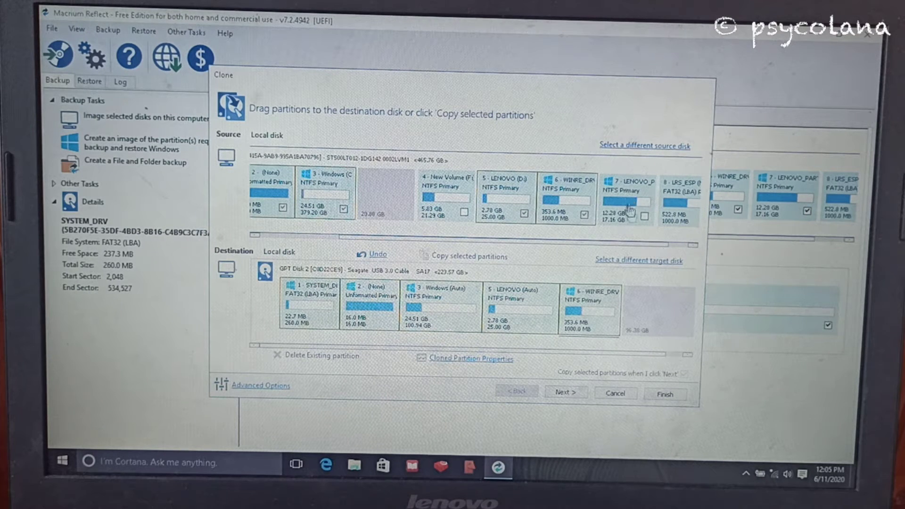
pyautogui.moveTo(630, 209); pyautogui.dragTo(668, 312)
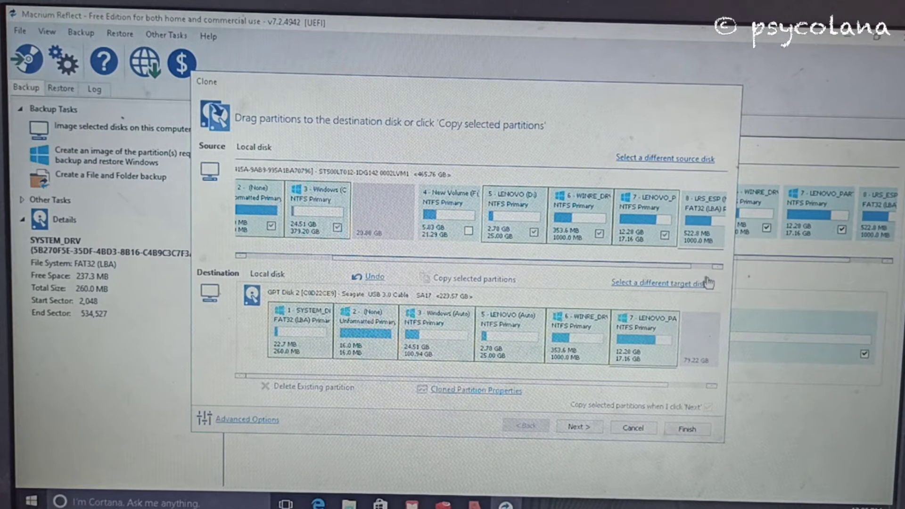
pyautogui.moveTo(707, 283); pyautogui.dragTo(699, 342)
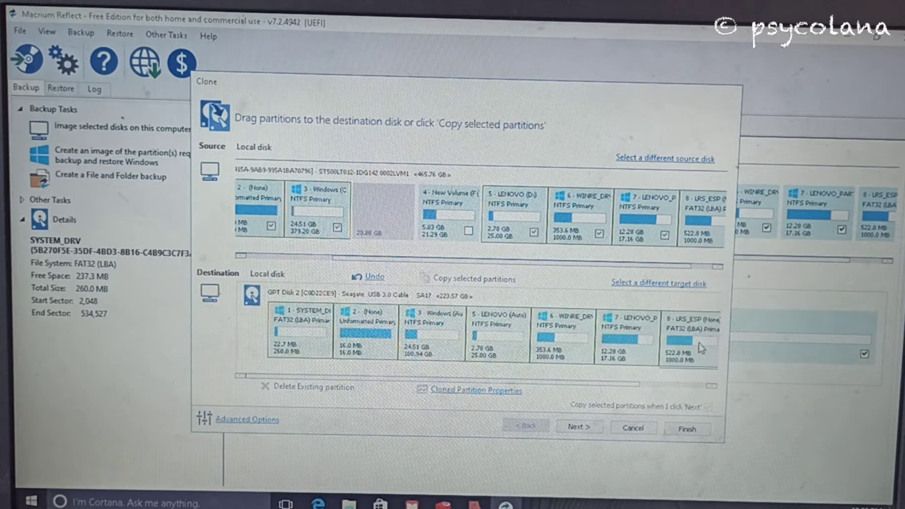
pyautogui.click(724, 270)
pyautogui.moveTo(637, 385); pyautogui.dragTo(698, 394)
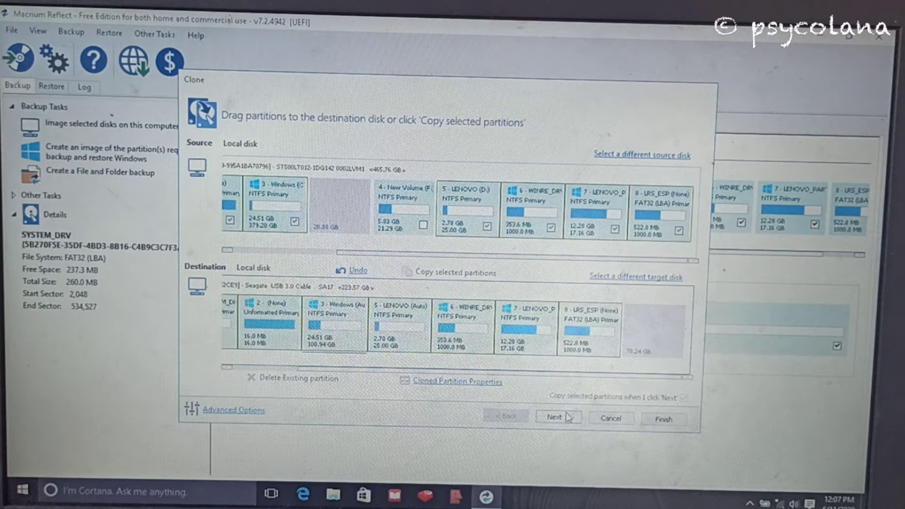
# Step: Advance past the layout and scheduling pages and finish the clone setup
pyautogui.click(567, 417)
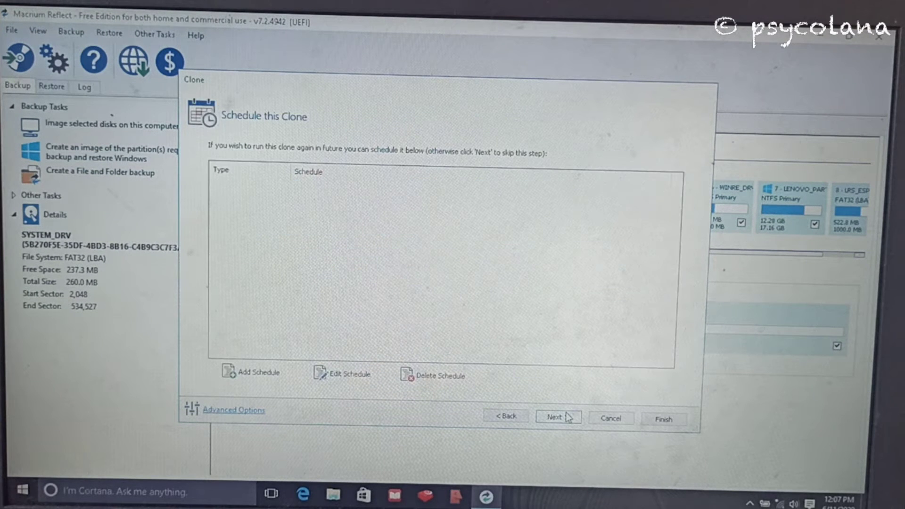
pyautogui.click(567, 419)
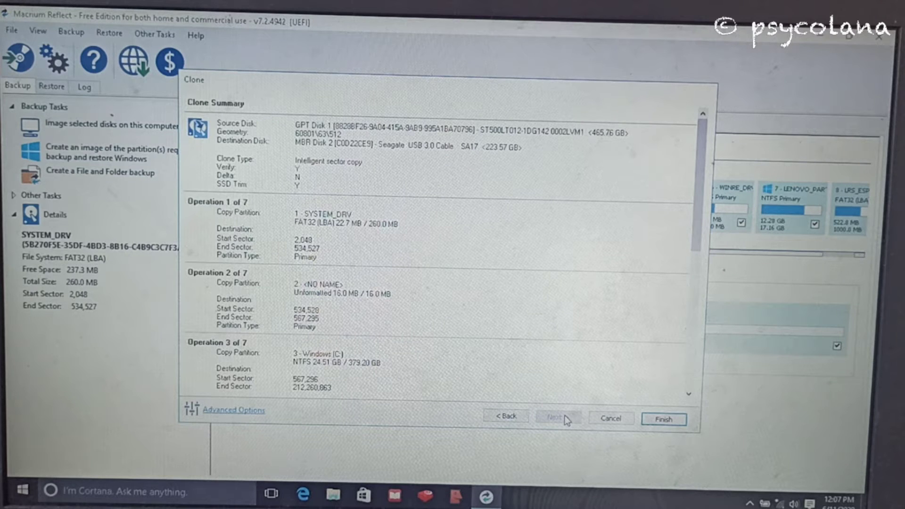
pyautogui.scroll(-3, 547, 349)
pyautogui.scroll(-2, 550, 354)
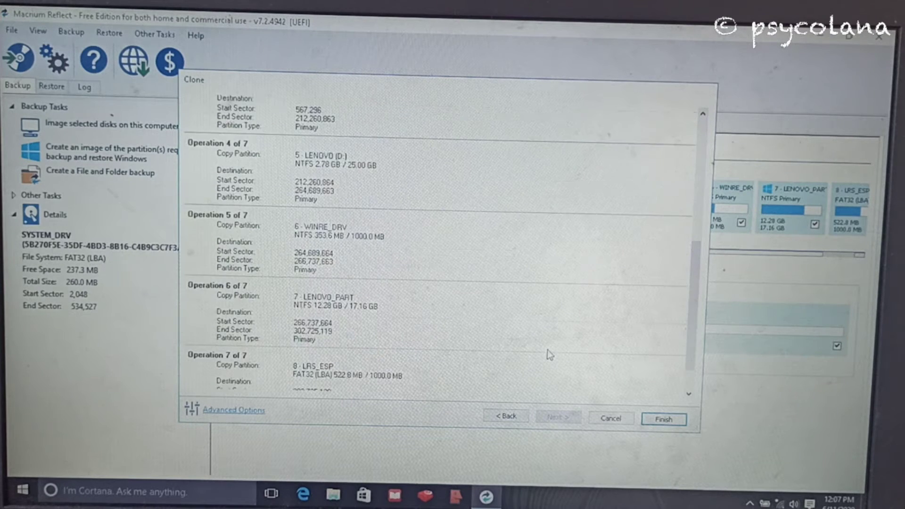
pyautogui.scroll(1, 547, 350)
pyautogui.scroll(2, 548, 350)
pyautogui.scroll(2, 547, 350)
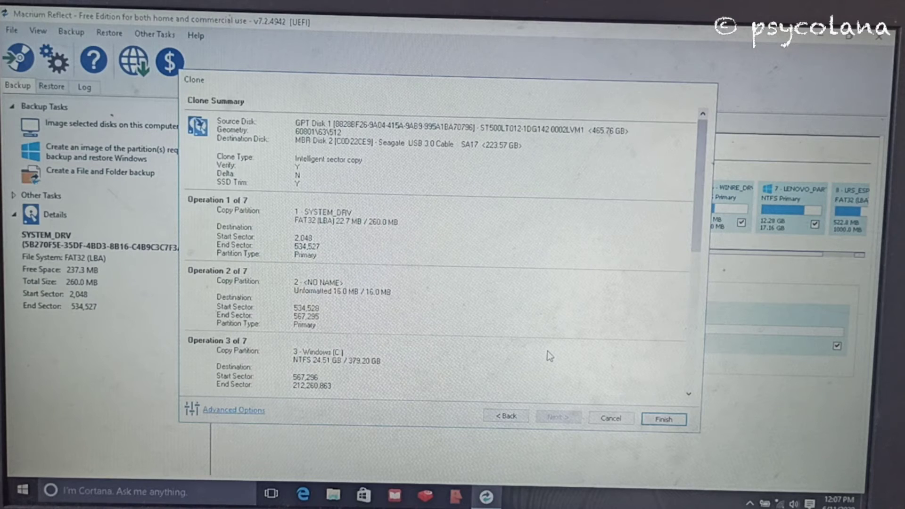
pyautogui.click(660, 419)
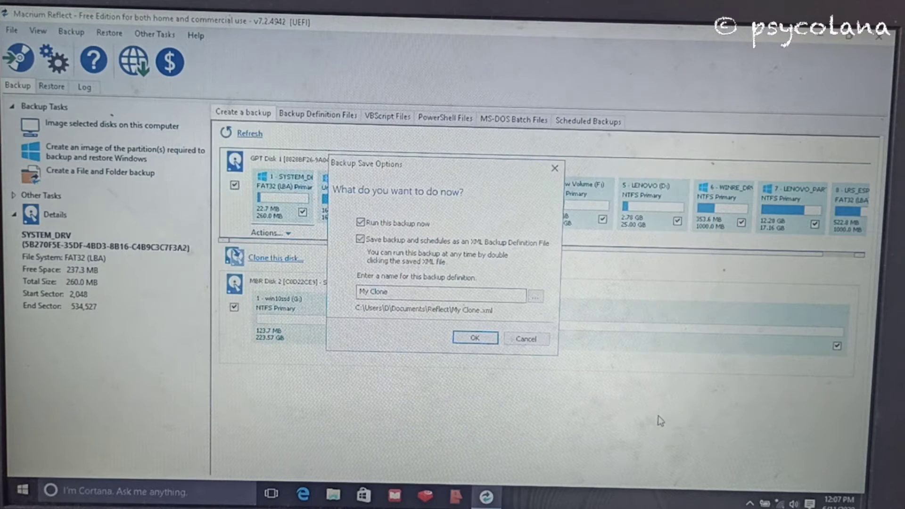
# Step: Start the clone without saving an XML definition, and close the Lenovo promotional window
pyautogui.click(361, 240)
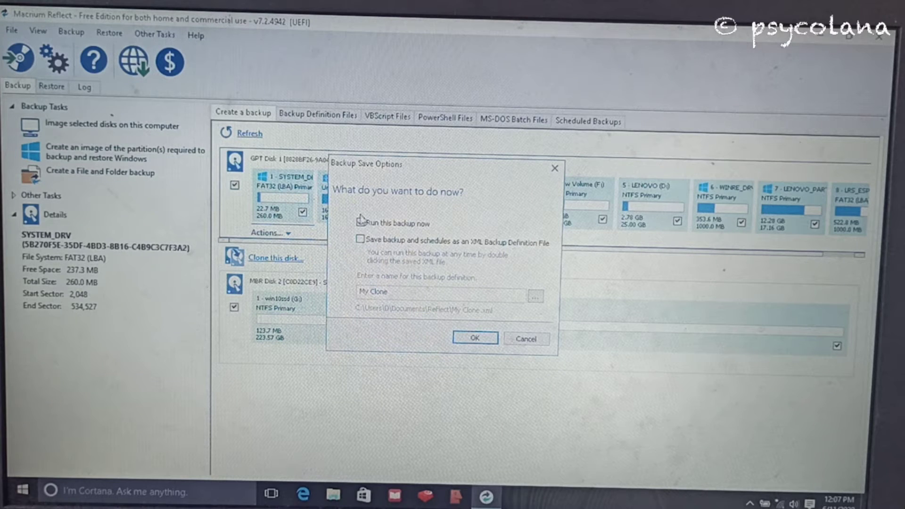
pyautogui.click(475, 339)
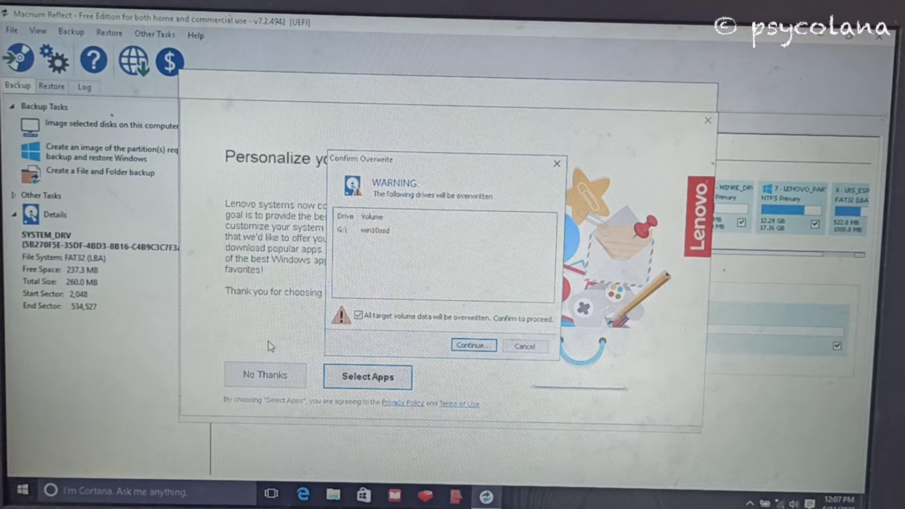
pyautogui.click(265, 375)
pyautogui.click(466, 309)
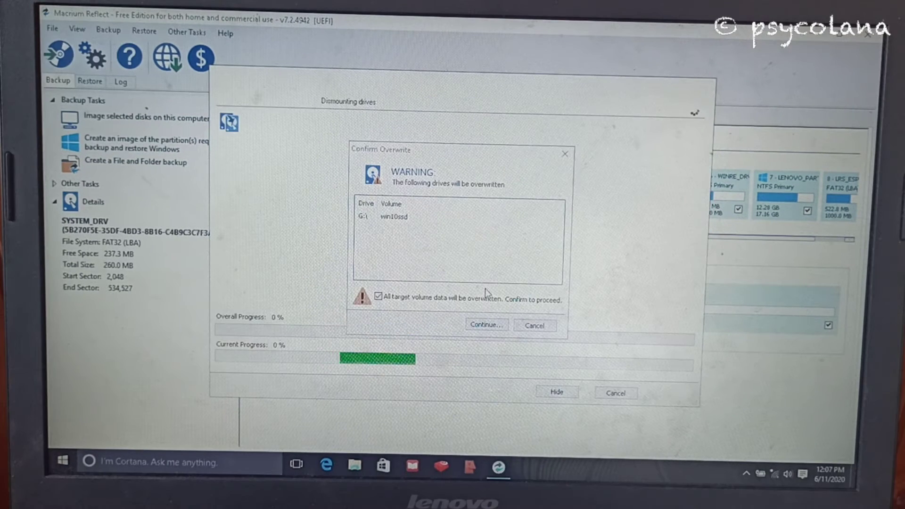
# Step: Approve overwriting win10ssd (G:), dismiss the disk warning, and close the clone finished in 00:23:50
pyautogui.click(493, 327)
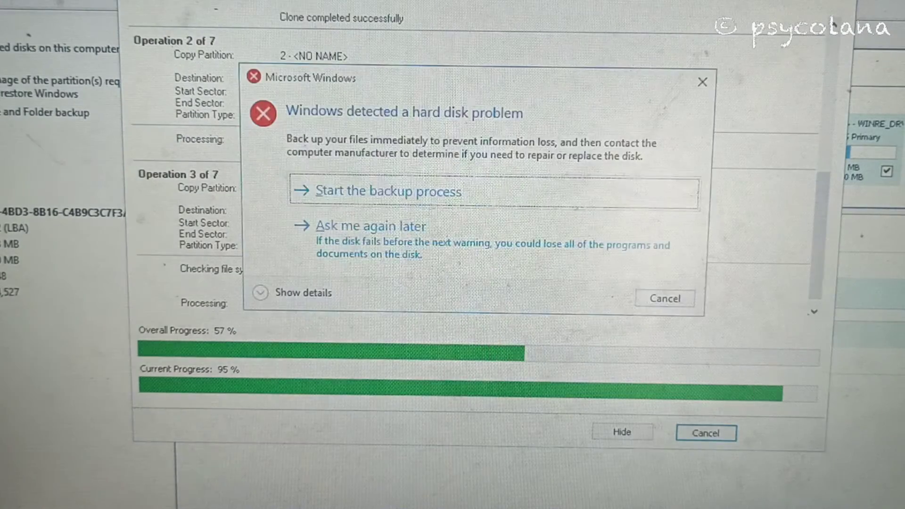
pyautogui.click(647, 299)
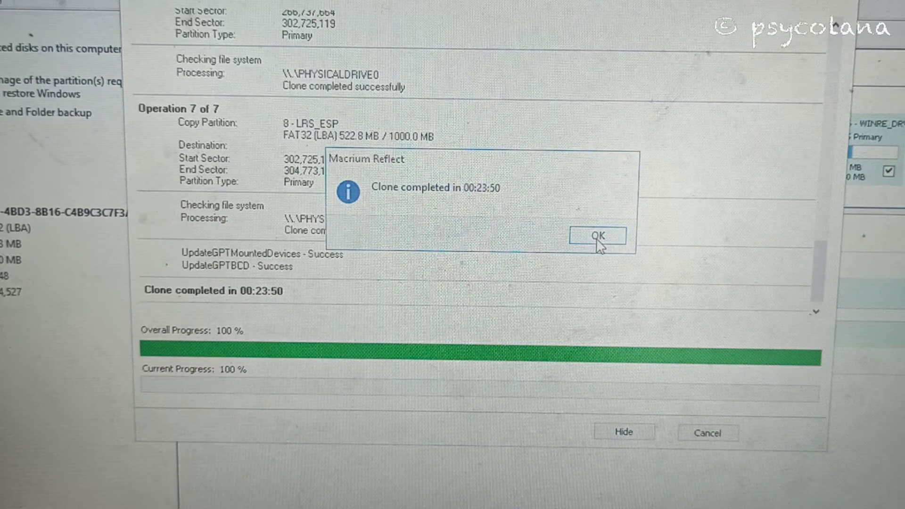
pyautogui.click(599, 237)
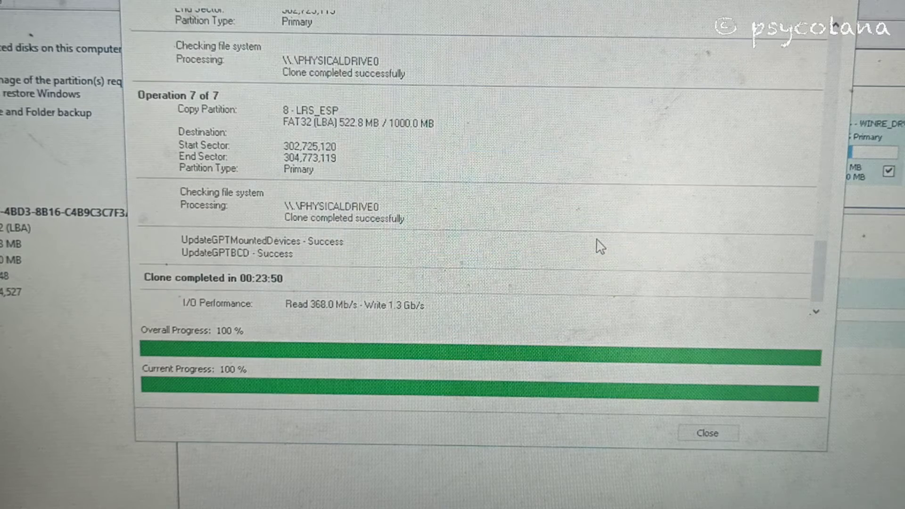
pyautogui.click(707, 434)
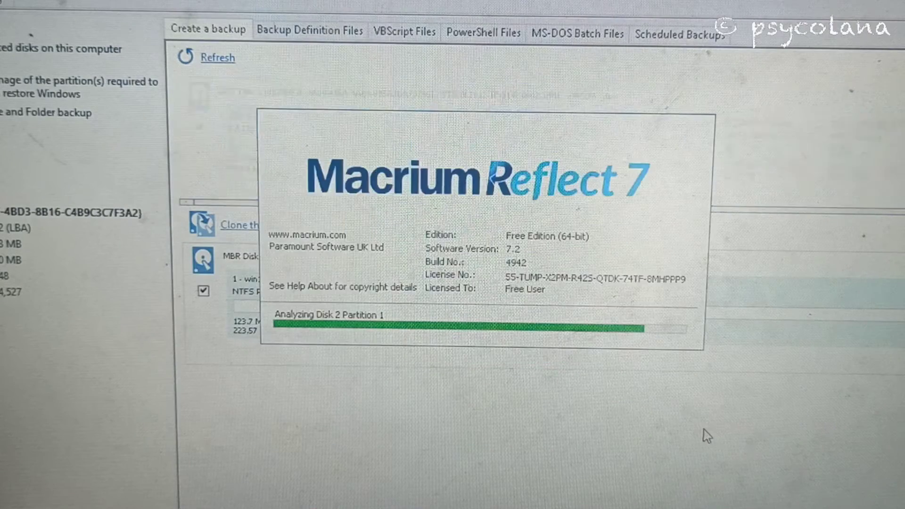